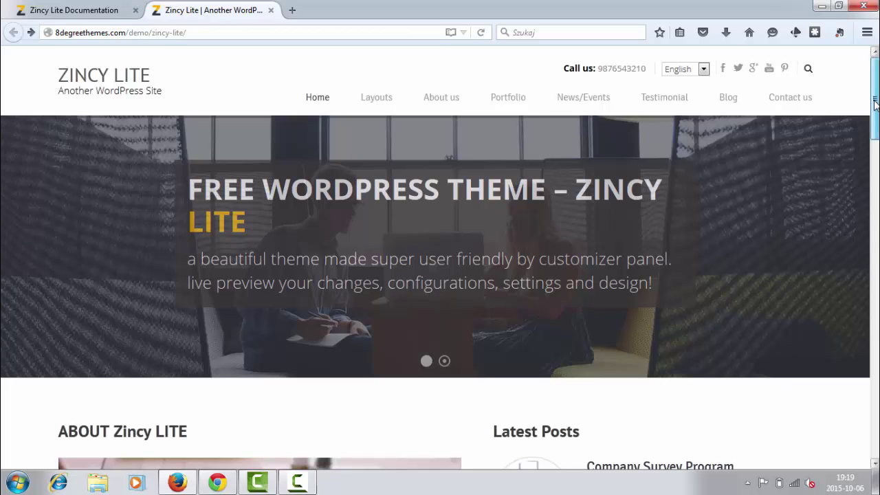
# Try the demo's language selector and content search popup, keeping English.
pyautogui.moveTo(875, 96); pyautogui.dragTo(857, 59)
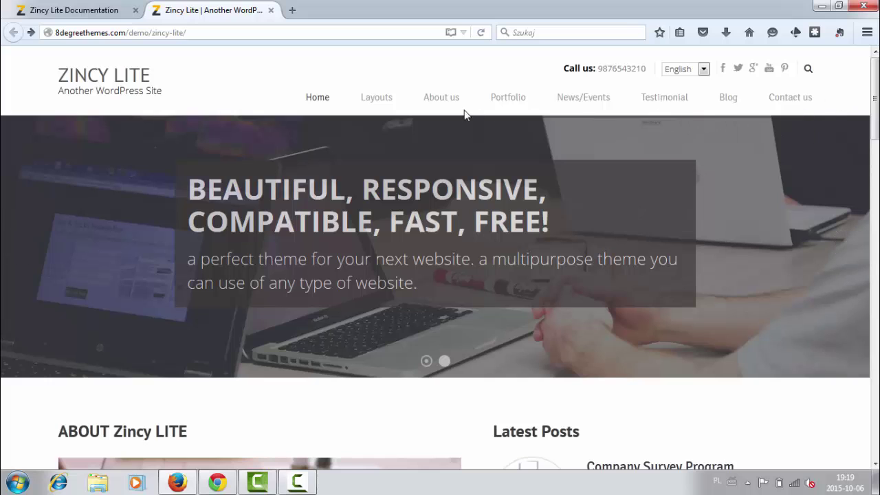
pyautogui.moveTo(377, 97)
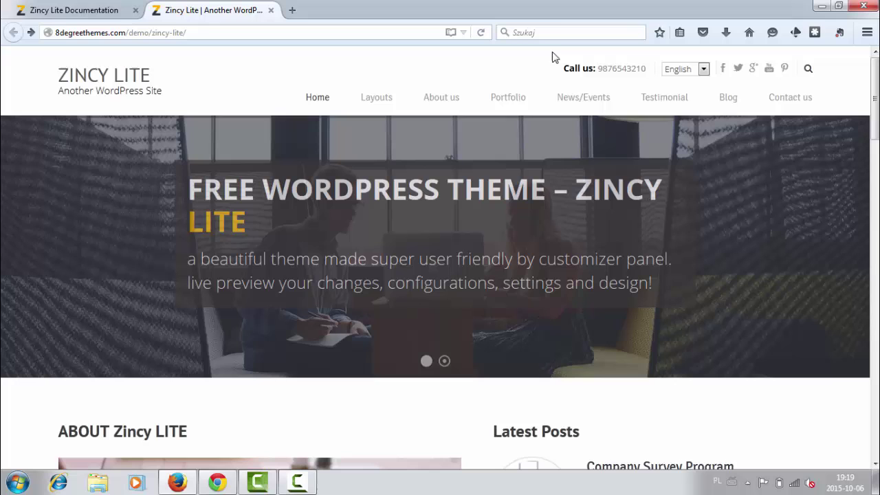
pyautogui.click(704, 70)
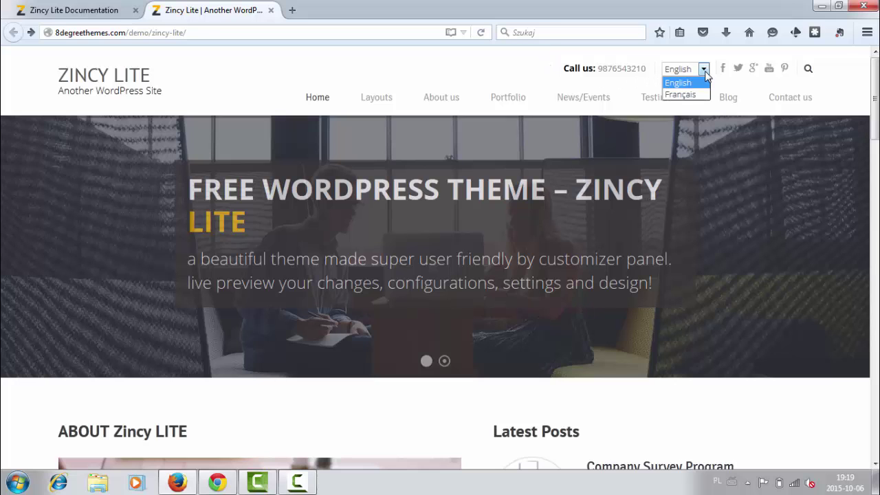
pyautogui.click(826, 90)
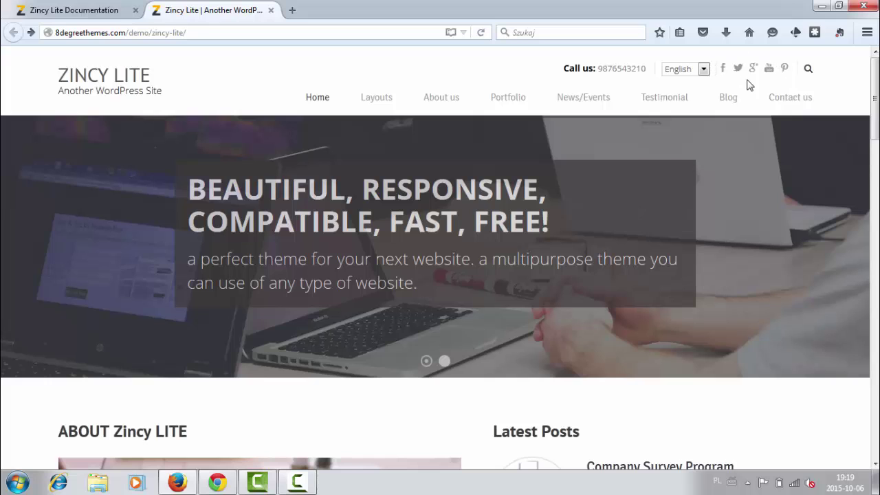
pyautogui.click(808, 68)
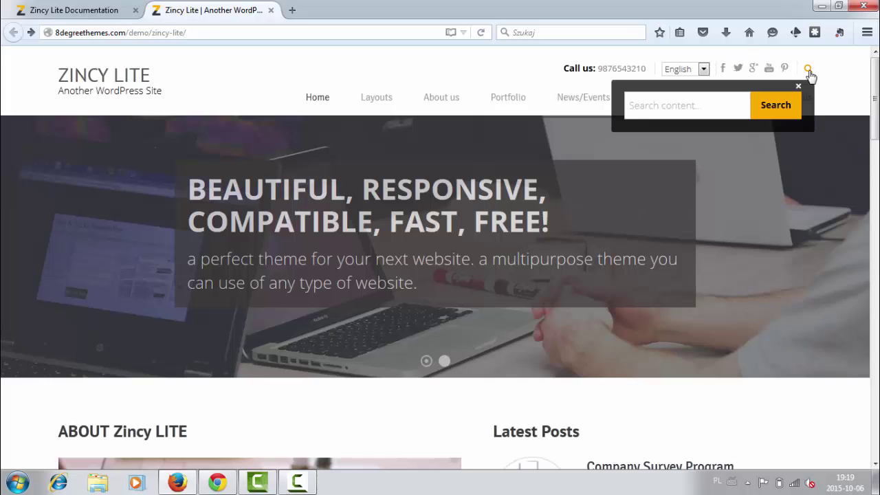
pyautogui.click(798, 86)
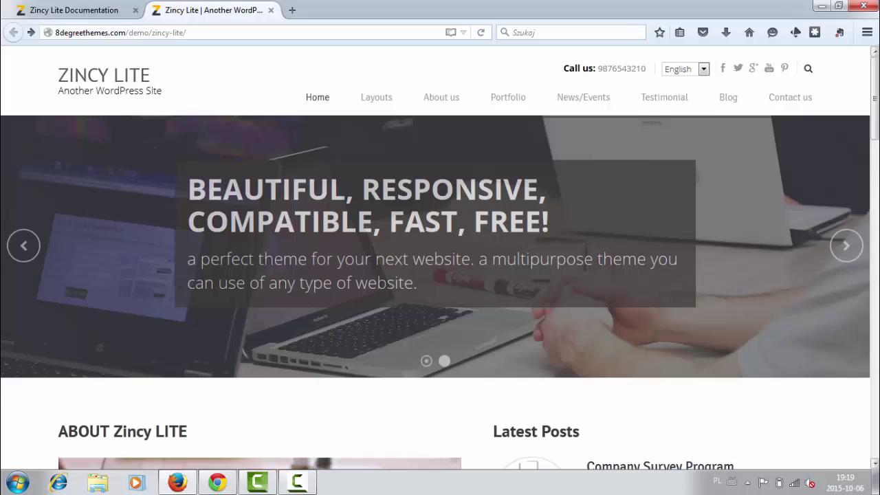
# Advance the hero slider two slides, then return to the first slide.
pyautogui.click(848, 247)
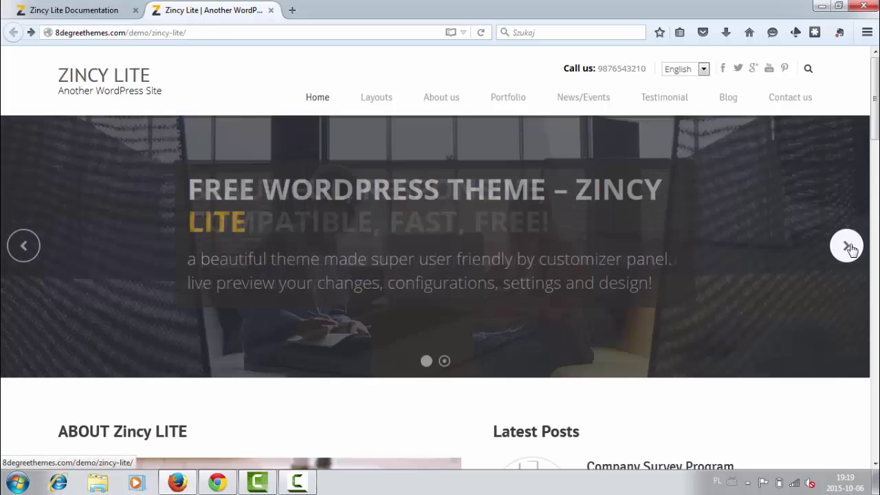
pyautogui.click(848, 248)
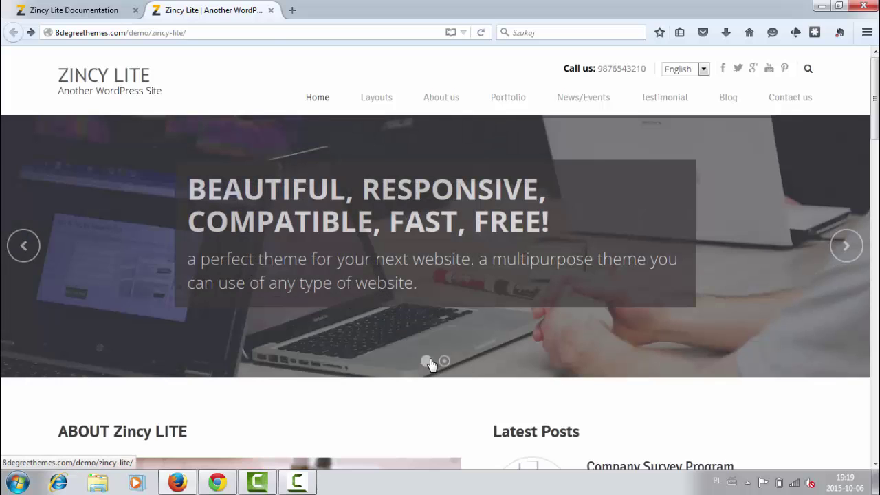
pyautogui.click(427, 362)
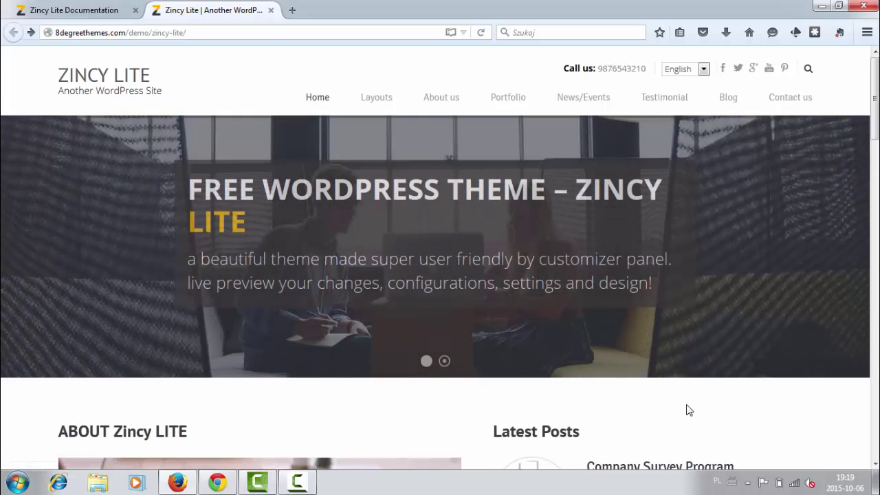
# Scroll past About, Latest Posts and feature cards down to the Social Plugins row.
pyautogui.scroll(-1, 688, 386)
pyautogui.scroll(-2, 666, 358)
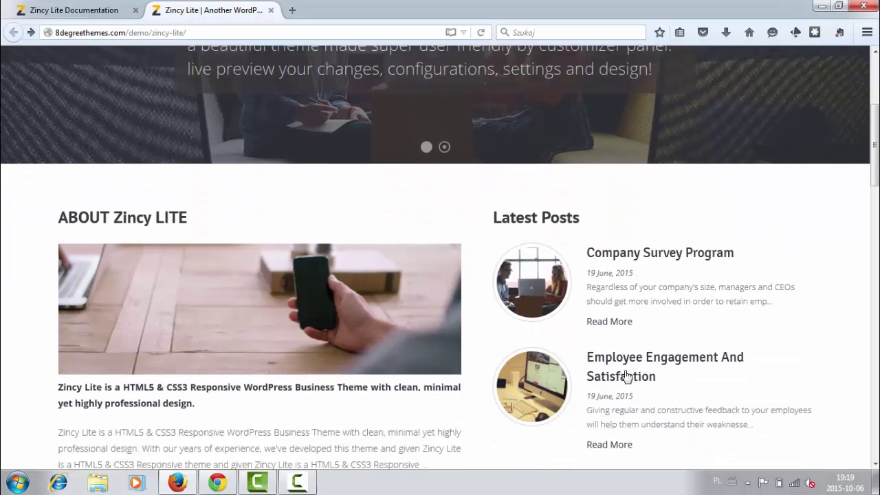
pyautogui.scroll(-1, 627, 374)
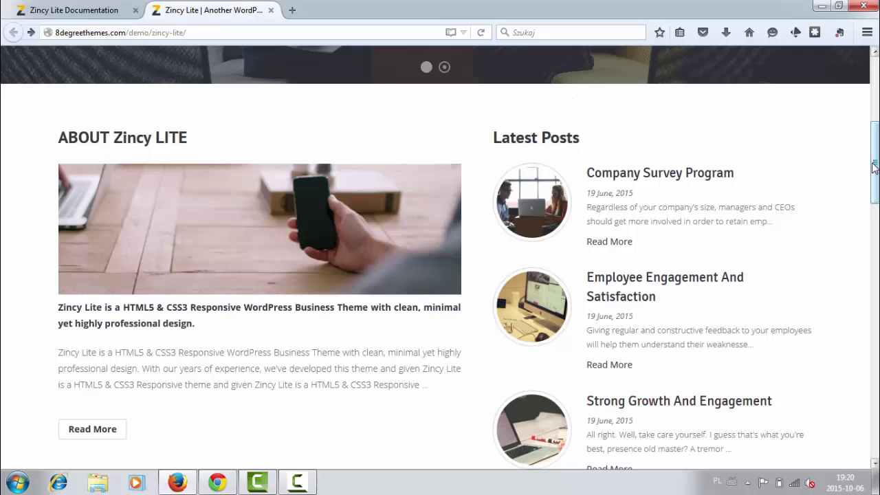
pyautogui.scroll(-1, 873, 176)
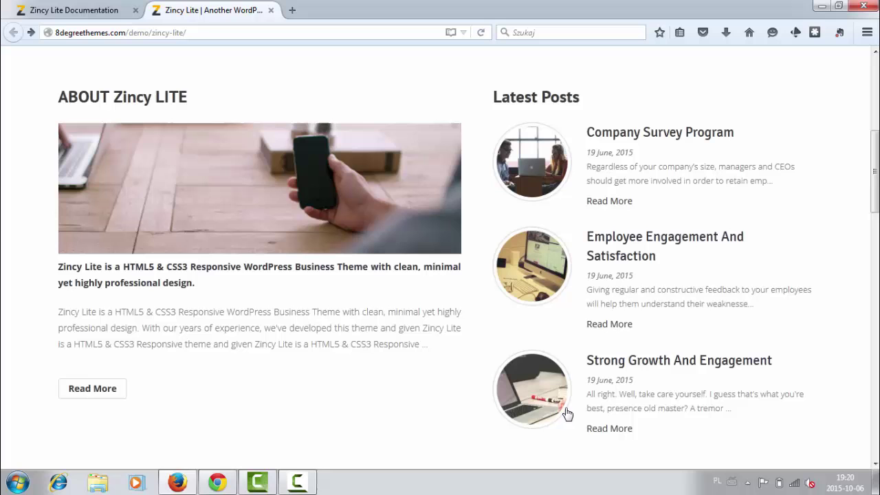
pyautogui.scroll(-7, 854, 340)
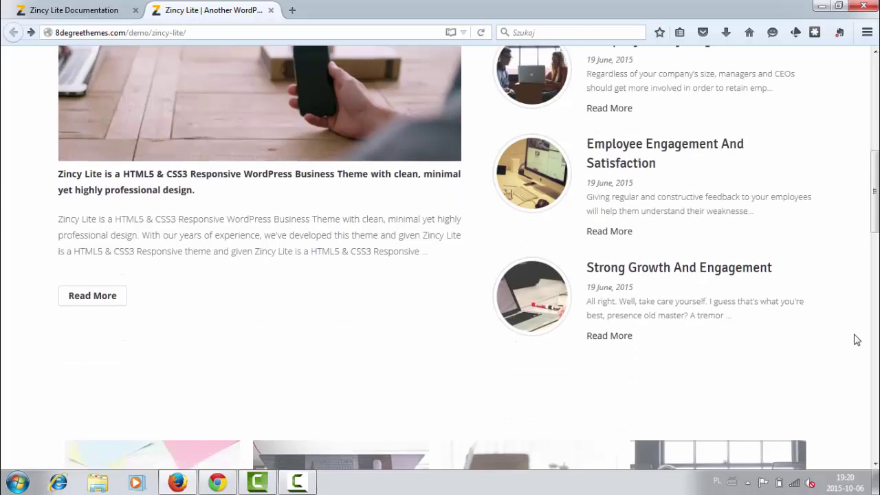
pyautogui.scroll(-3, 858, 334)
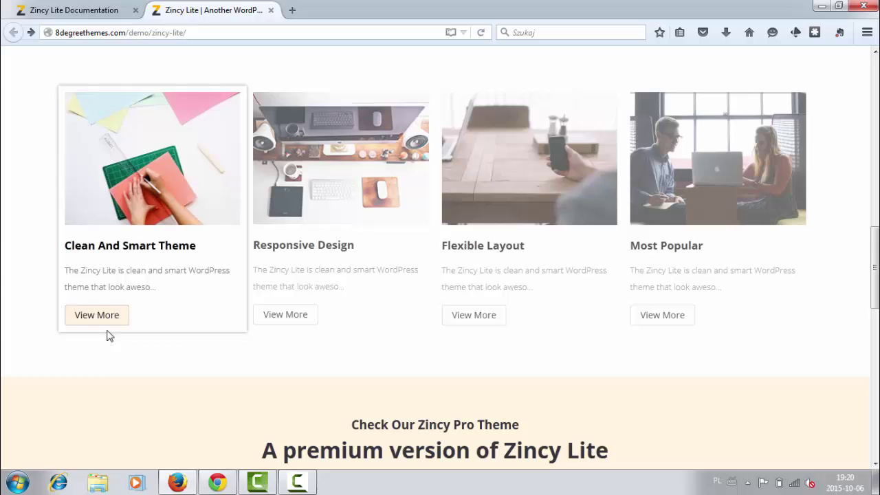
pyautogui.scroll(-3, 437, 335)
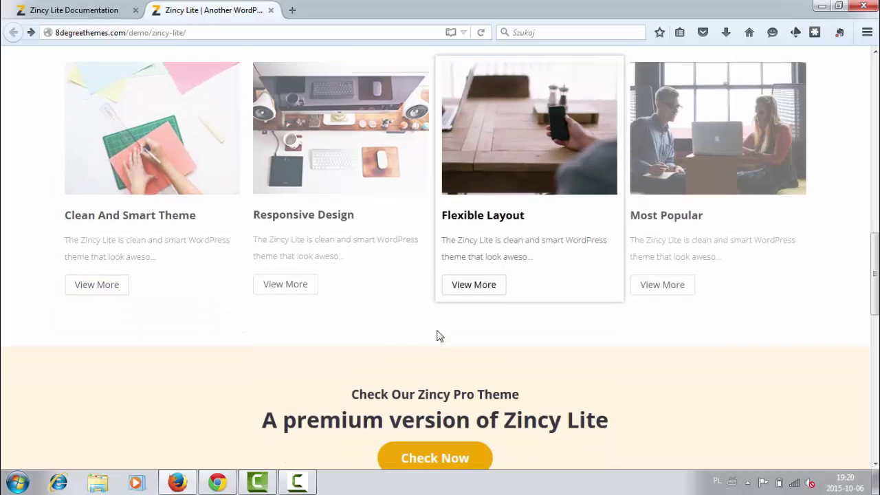
pyautogui.scroll(-2, 440, 336)
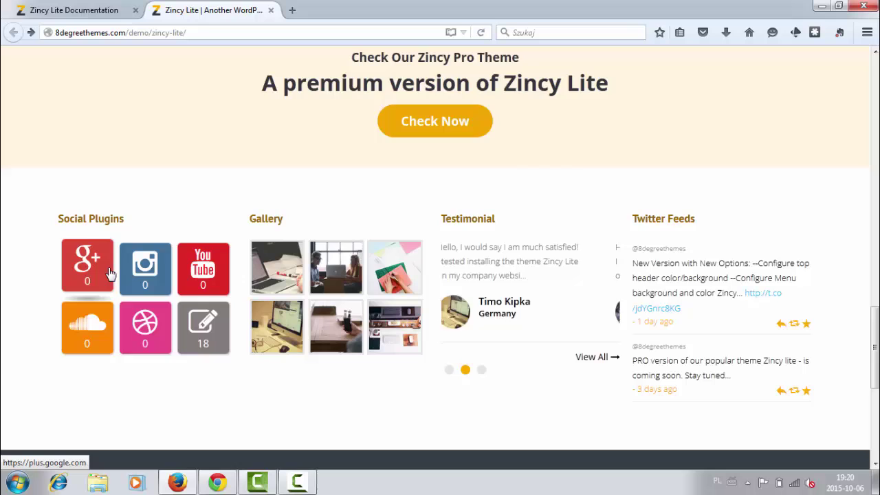
# Scroll the demo page down to its footer and back up to the top.
pyautogui.scroll(-2, 100, 274)
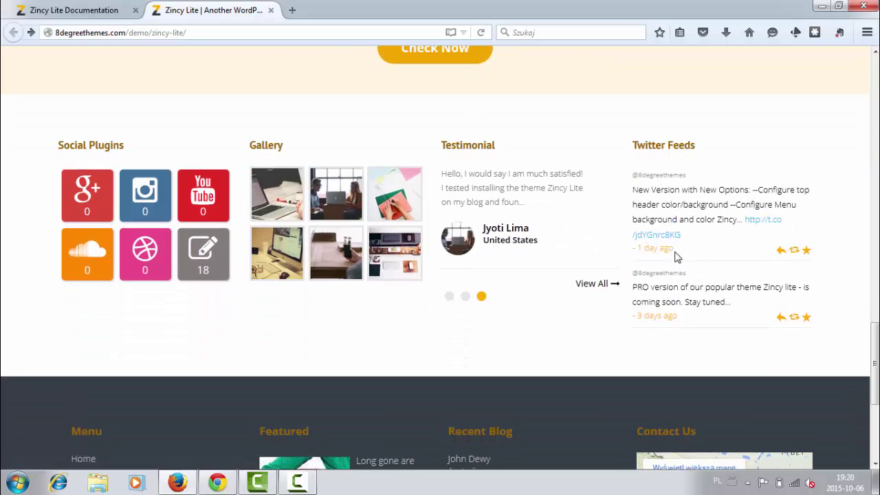
pyautogui.scroll(-6, 636, 275)
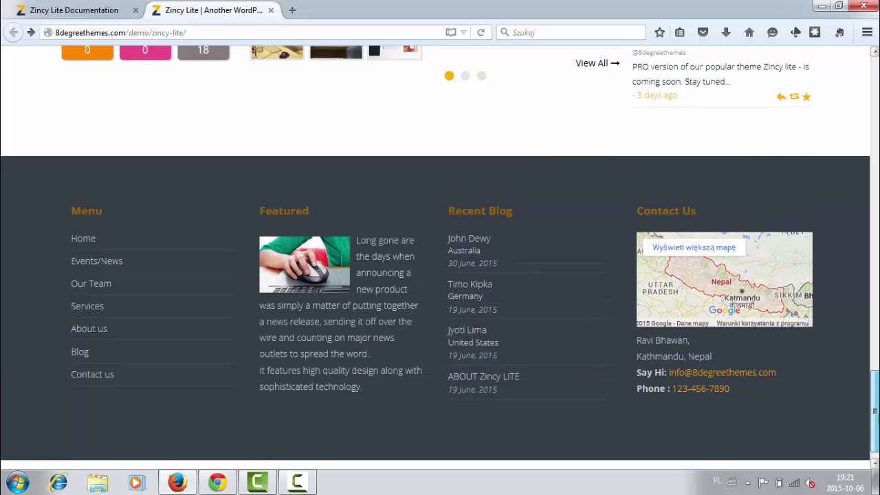
pyautogui.moveTo(875, 412); pyautogui.dragTo(875, 88)
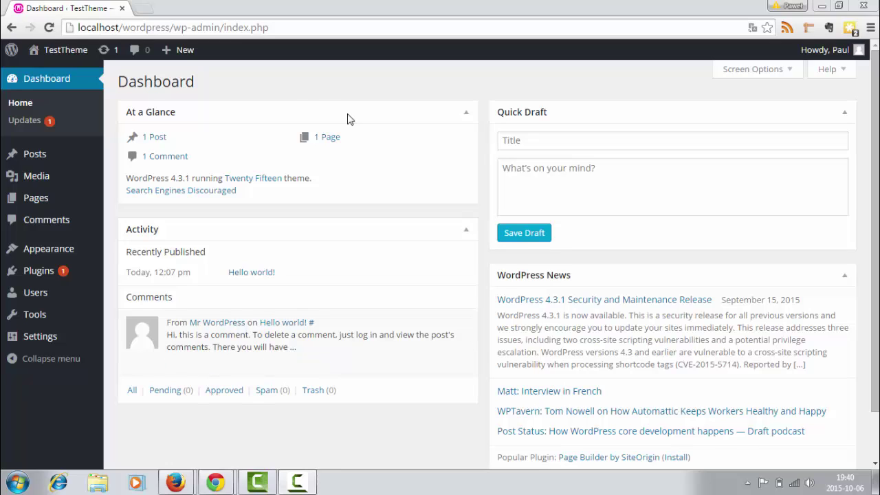
# From Appearance > Themes, choose Add New and ready the theme search field.
pyautogui.moveTo(50, 252)
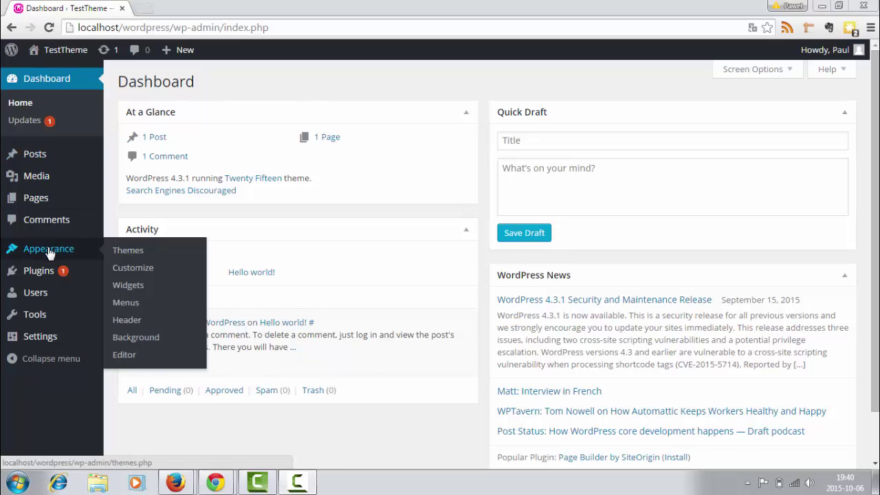
pyautogui.click(141, 251)
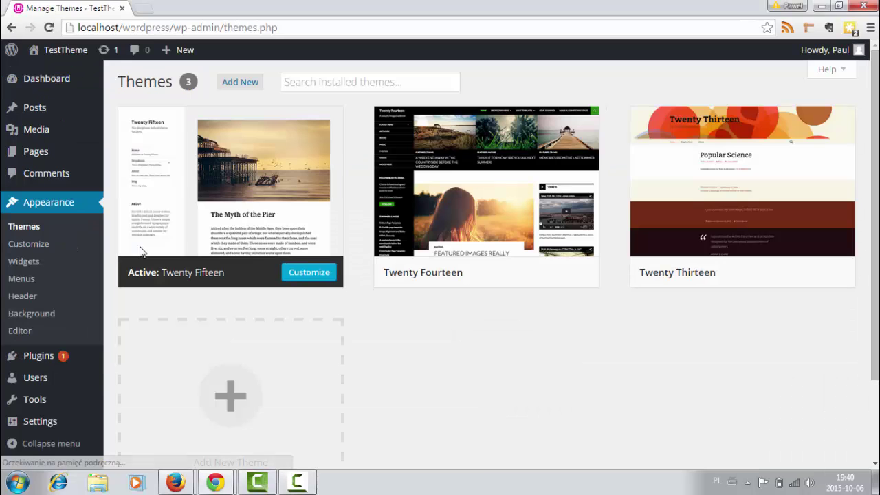
pyautogui.click(241, 84)
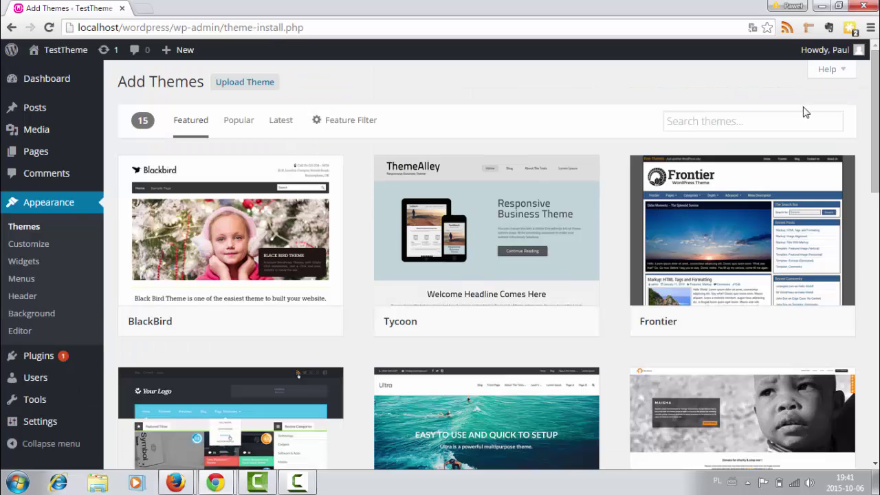
pyautogui.click(797, 118)
# Search themes for 'zincy', install Zincy Lite 1.1.4, and activate it.
pyautogui.write('zincy')
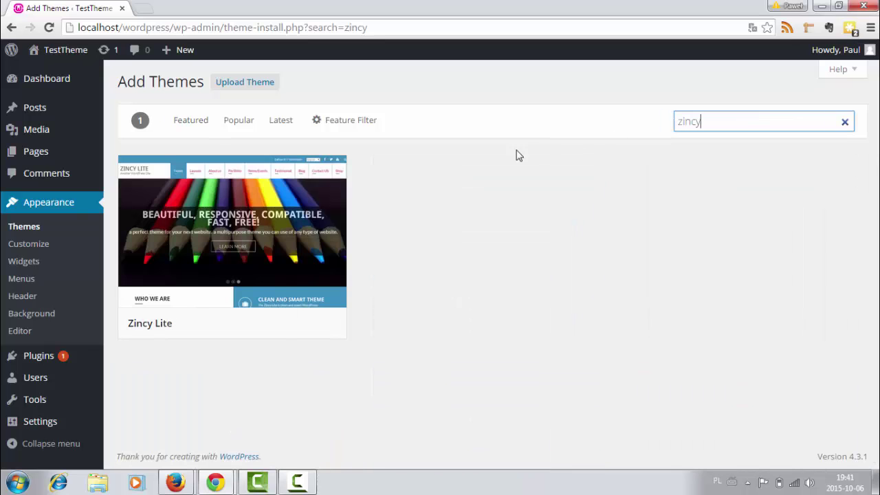
pyautogui.click(274, 326)
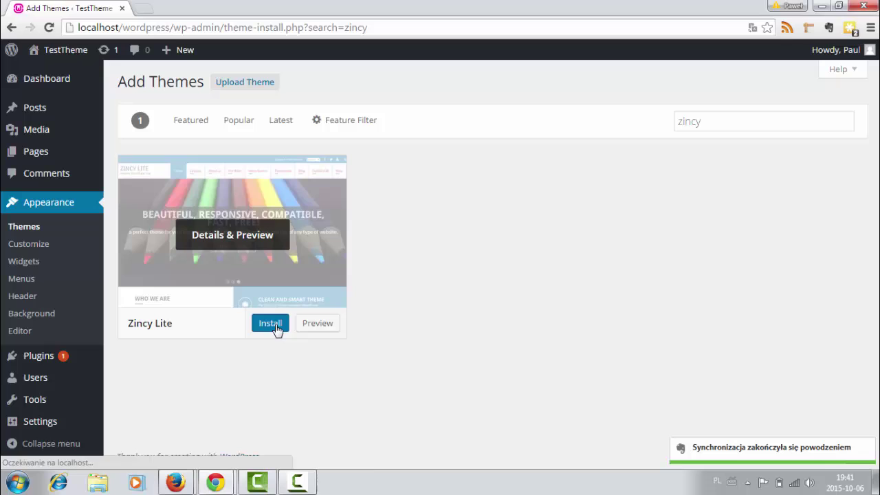
pyautogui.click(277, 328)
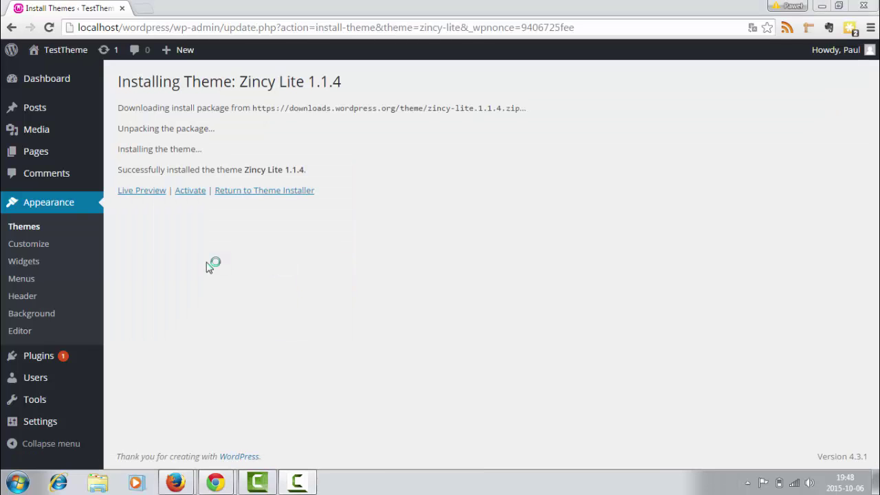
pyautogui.click(199, 196)
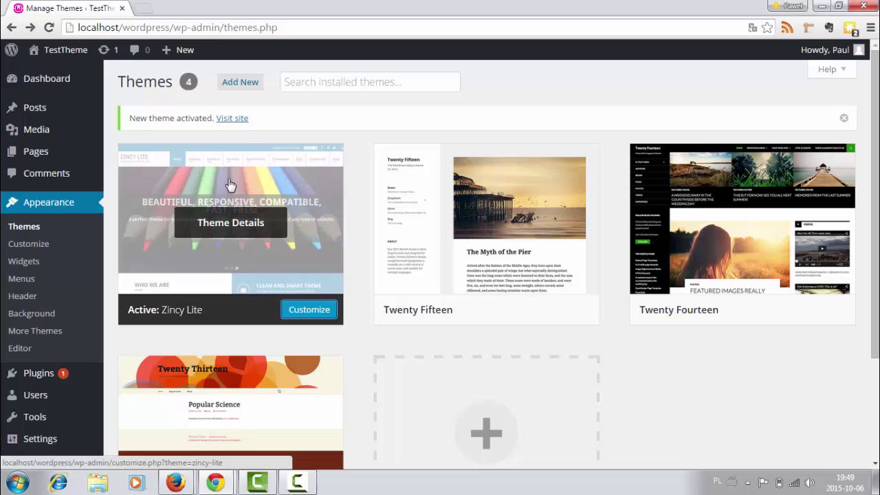
# Follow 'Visit site' in the 'New theme activated' notice to view the front page.
pyautogui.click(237, 121)
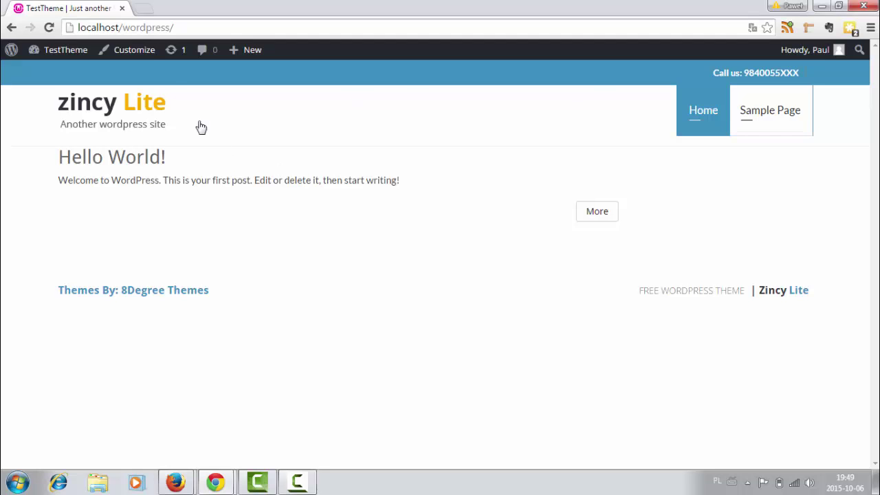
# Launch the Customizer via the admin toolbar's Customize link.
pyautogui.click(151, 58)
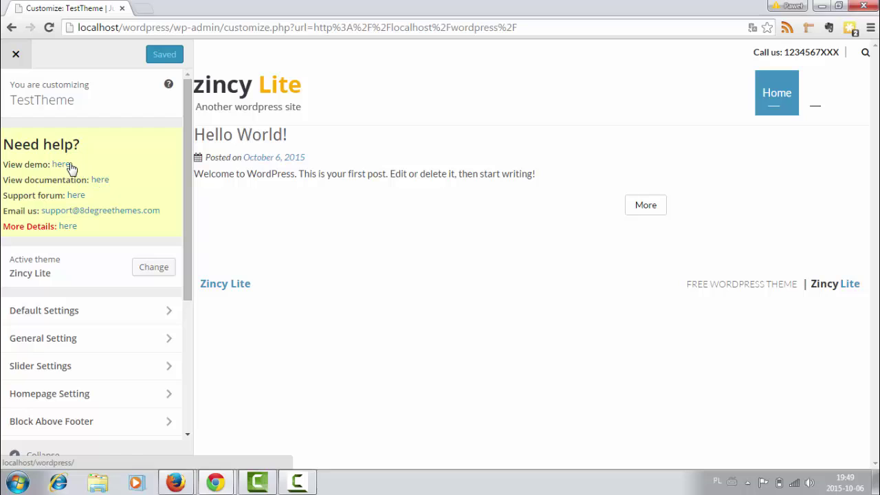
# Open the Zincy Lite online documentation, skim its sections, then return to the Customizer tab.
pyautogui.click(101, 180)
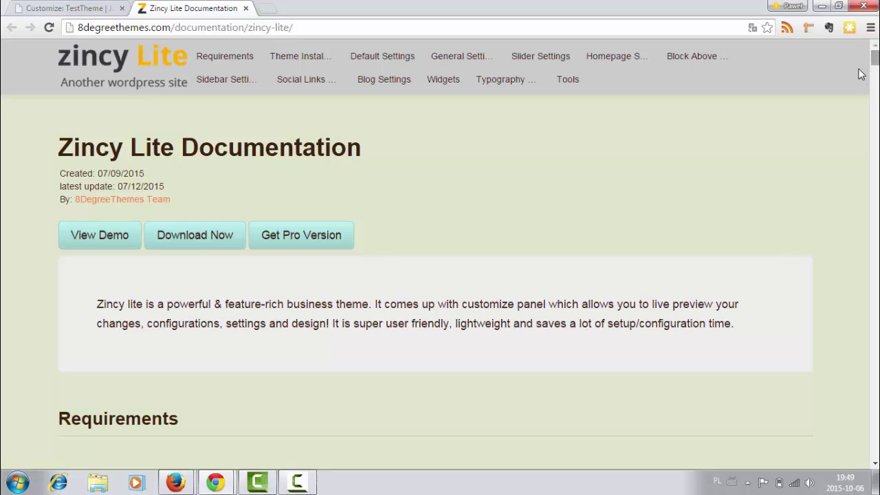
pyautogui.scroll(-2, 325, 161)
pyautogui.scroll(-5, 317, 169)
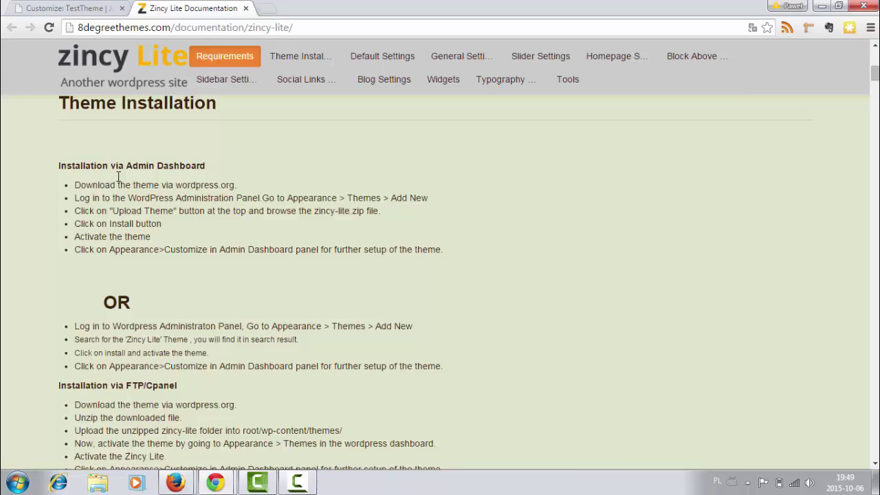
pyautogui.scroll(-5, 114, 180)
pyautogui.scroll(-9, 147, 172)
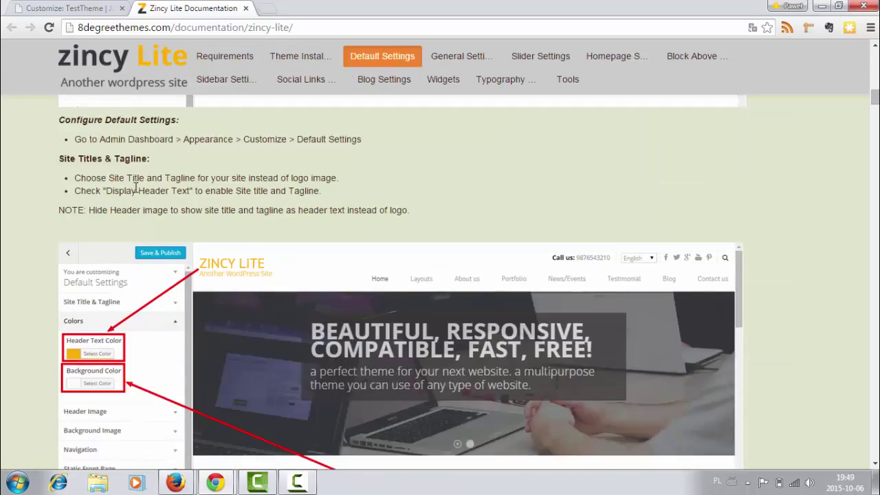
pyautogui.scroll(-10, 309, 187)
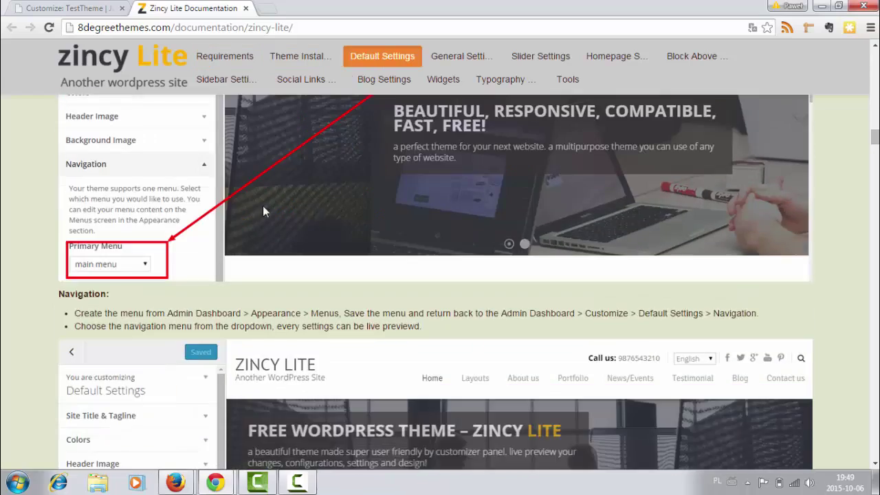
pyautogui.scroll(2, 571, 161)
pyautogui.moveTo(875, 129); pyautogui.dragTo(875, 396)
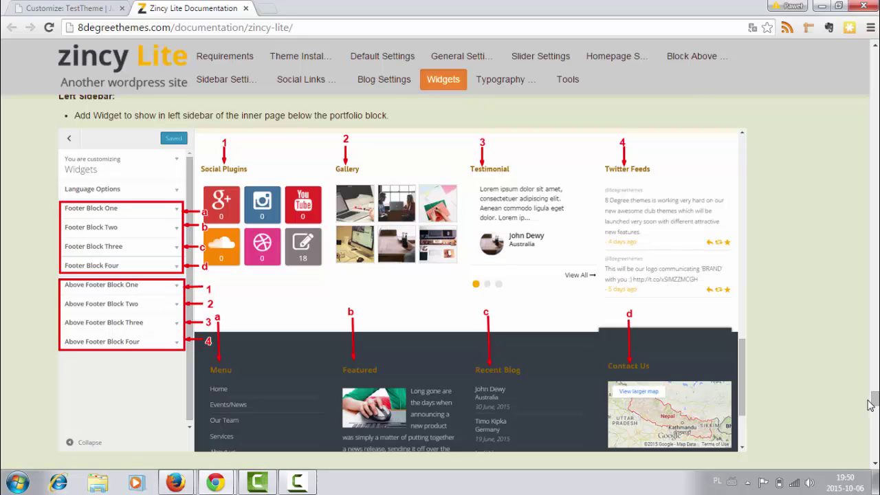
pyautogui.click(89, 9)
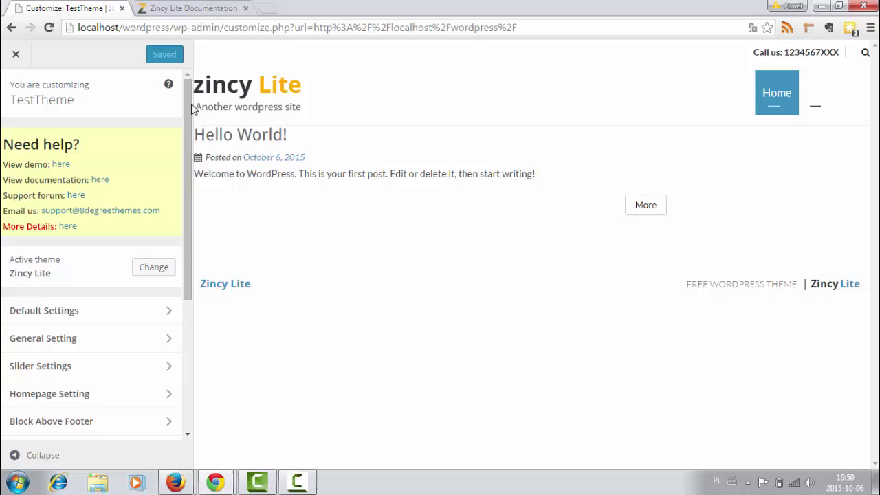
pyautogui.moveTo(187, 104); pyautogui.dragTo(191, 148)
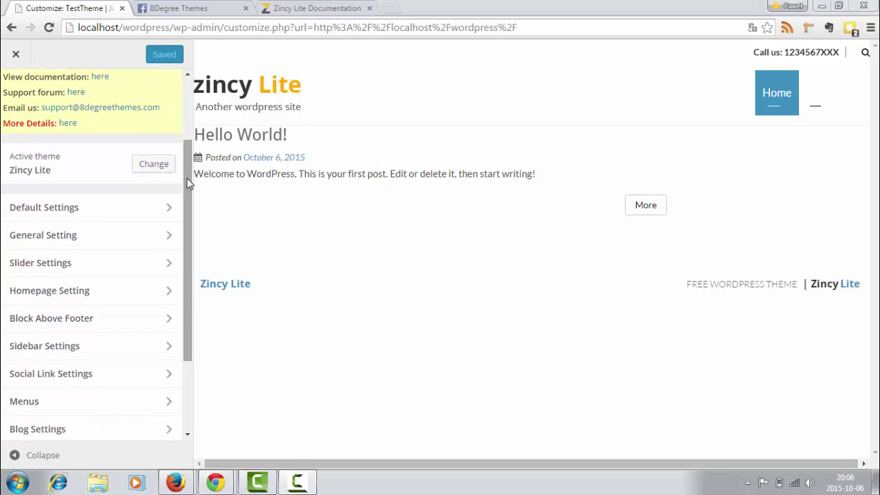
pyautogui.moveTo(191, 183); pyautogui.dragTo(185, 280)
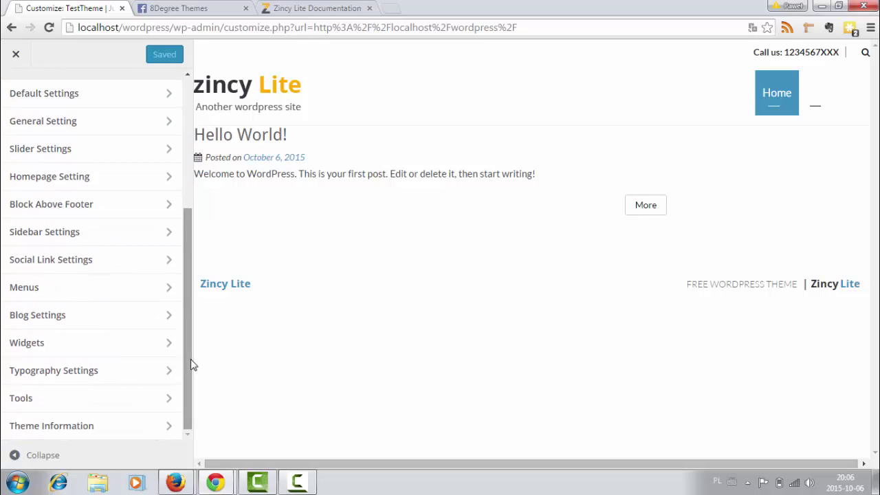
pyautogui.moveTo(193, 366); pyautogui.dragTo(184, 305)
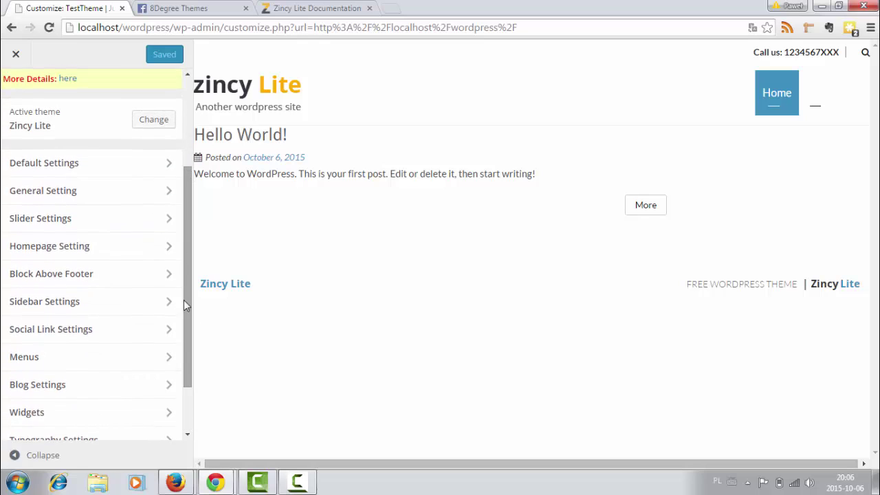
pyautogui.click(89, 163)
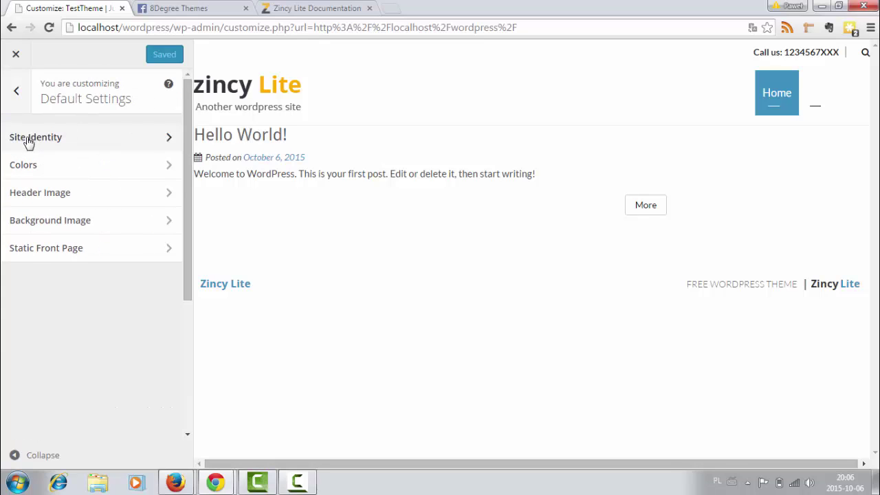
pyautogui.click(16, 90)
pyautogui.click(88, 340)
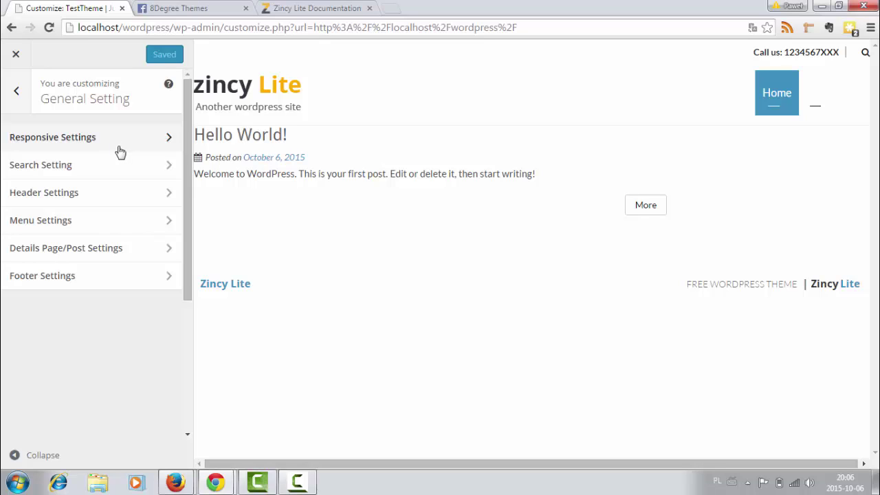
pyautogui.click(17, 104)
pyautogui.scroll(-1, 137, 224)
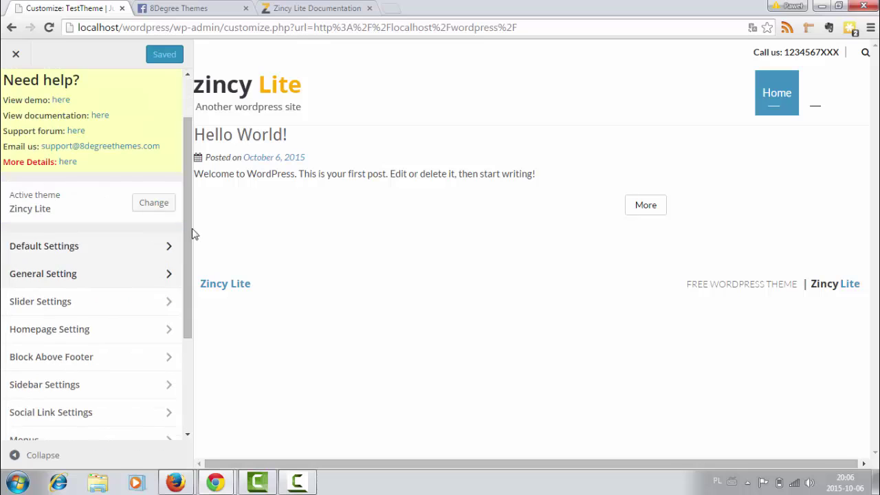
pyautogui.moveTo(186, 187); pyautogui.dragTo(185, 223)
pyautogui.scroll(-1, 175, 234)
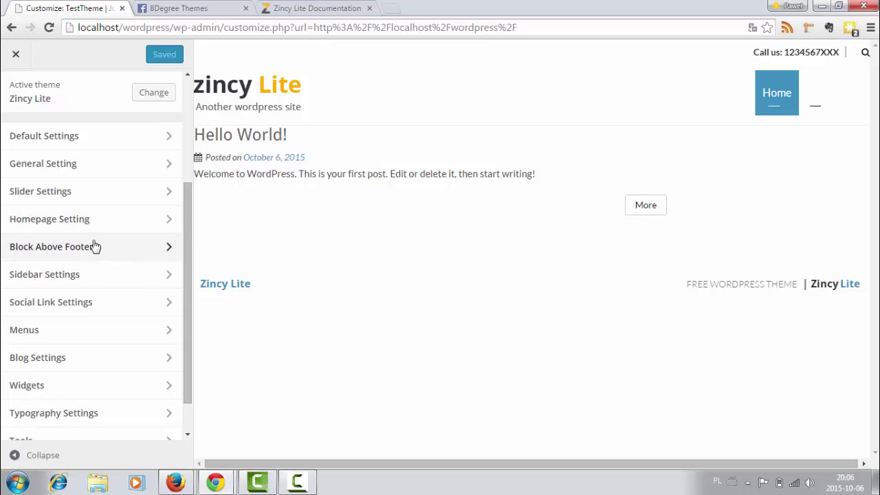
pyautogui.scroll(-1, 87, 289)
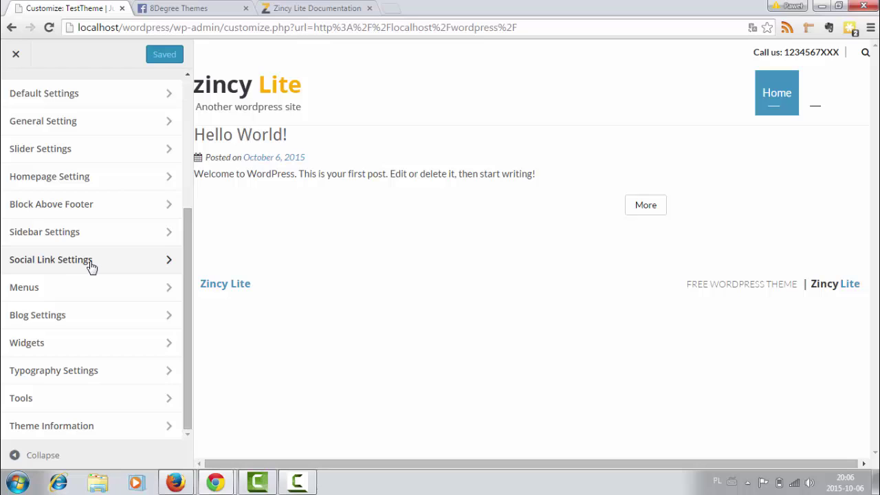
pyautogui.click(90, 265)
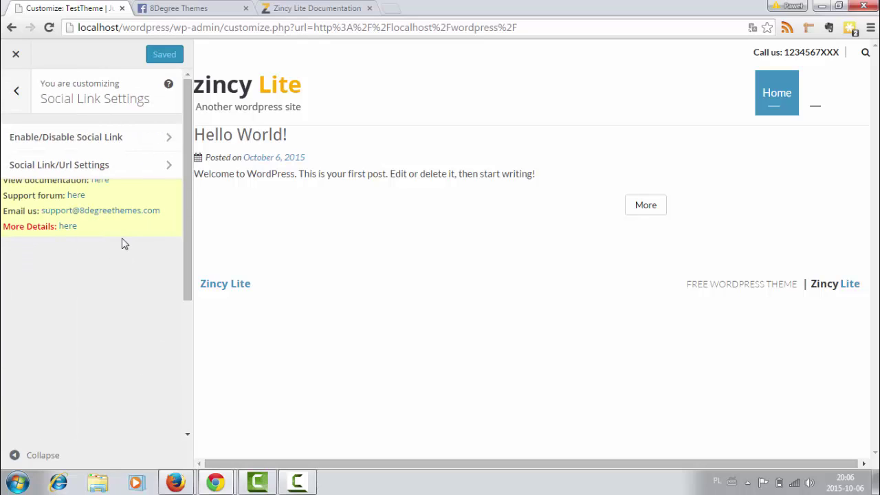
pyautogui.click(113, 138)
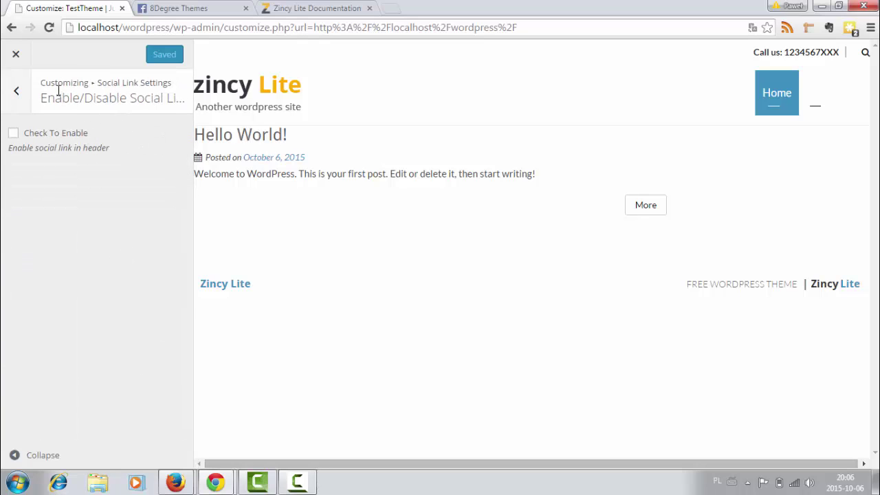
pyautogui.click(17, 91)
pyautogui.click(17, 91)
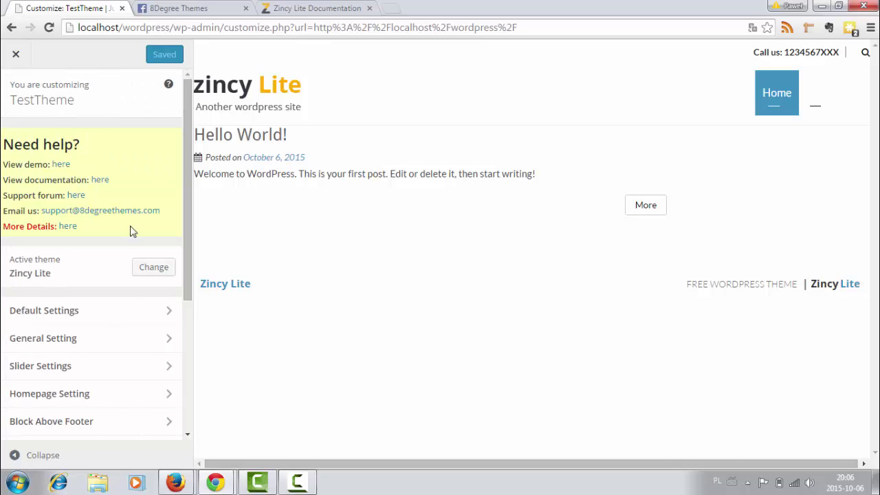
pyautogui.moveTo(190, 220); pyautogui.dragTo(190, 360)
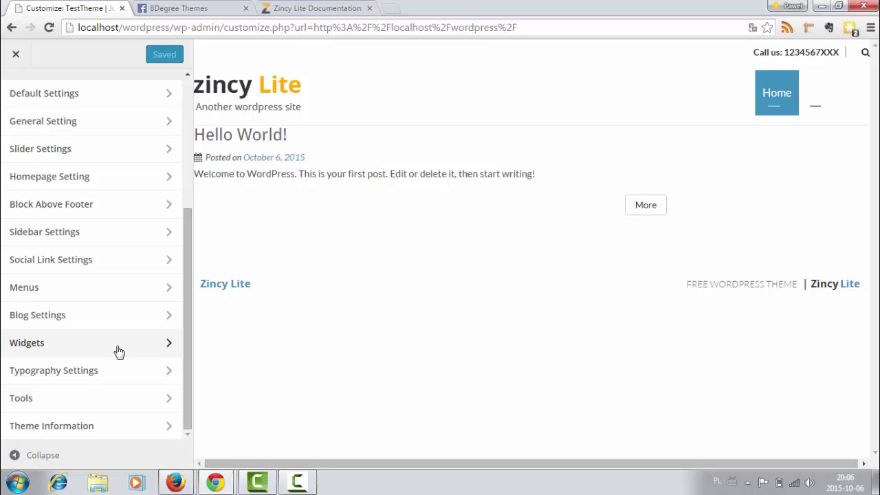
# Switch to the documentation tab, jump to General Settings, and scroll to Header Settings.
pyautogui.click(306, 8)
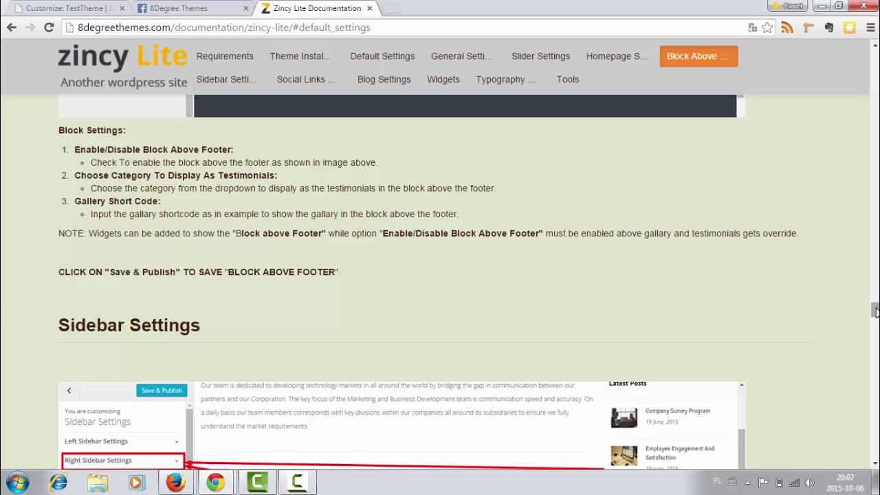
pyautogui.moveTo(876, 312); pyautogui.dragTo(874, 91)
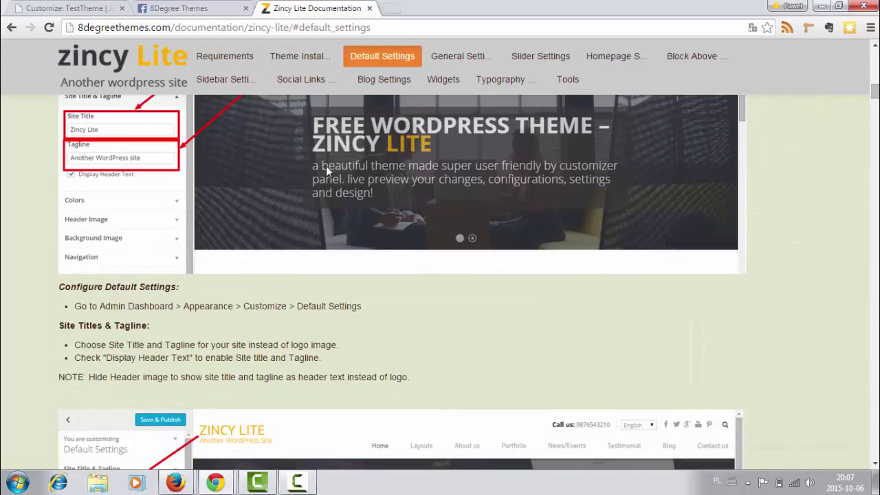
pyautogui.click(458, 63)
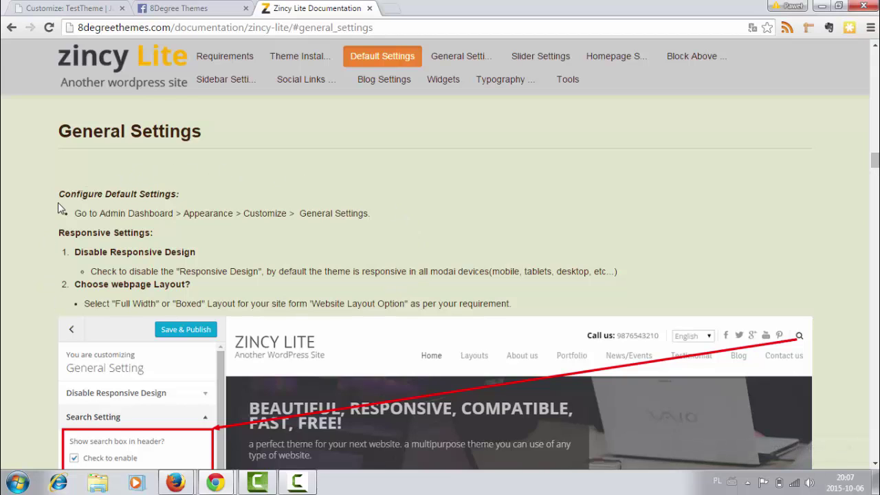
pyautogui.scroll(-4, 150, 225)
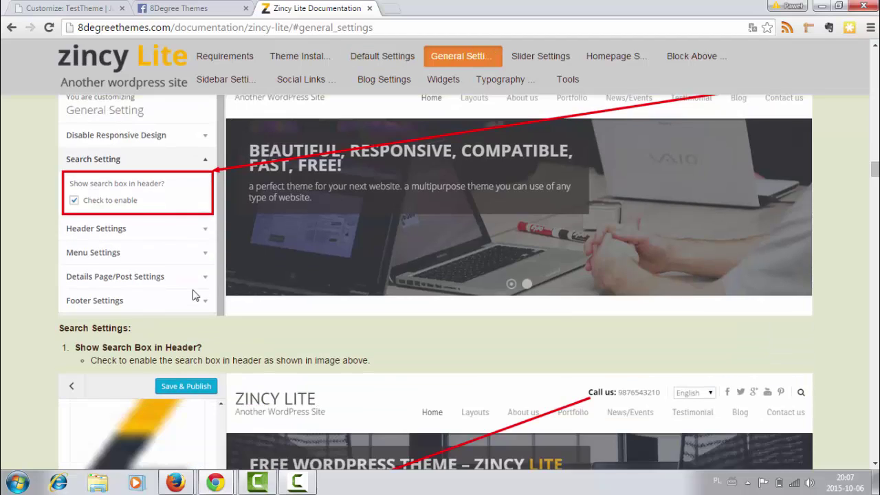
pyautogui.scroll(-6, 194, 295)
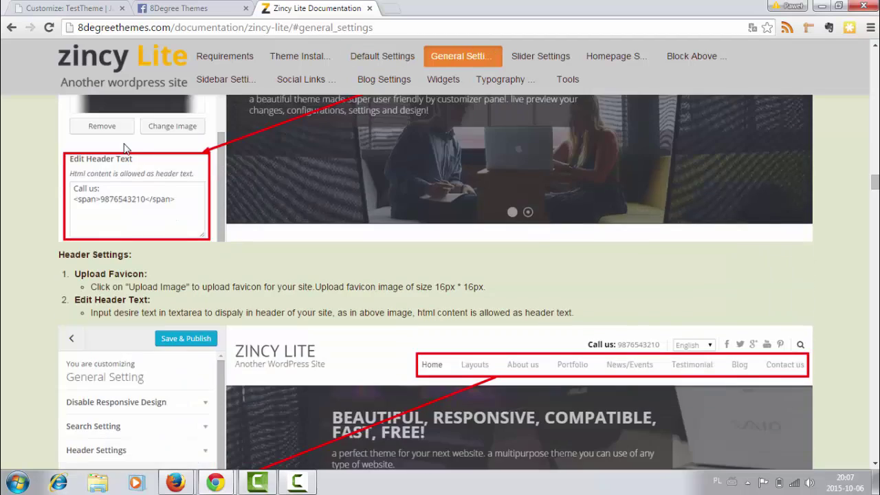